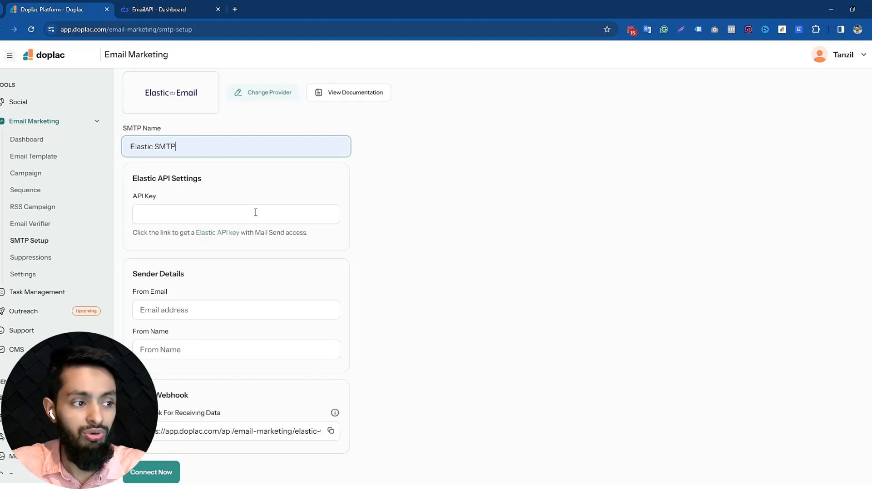
Step: Review the Elastic Email setup documentation for the SMTP connection and close it
left_click(364, 90)
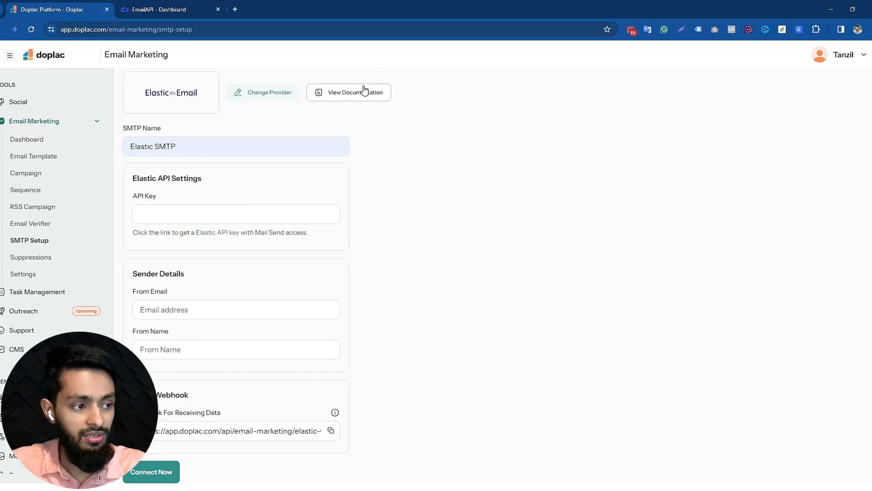
scroll(750, 200, "down", 2)
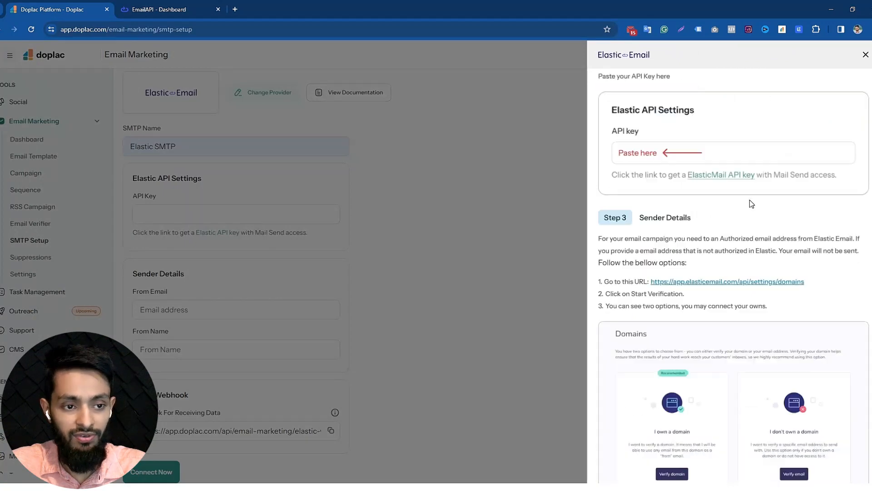
scroll(749, 200, "down", 5)
scroll(751, 195, "up", 8)
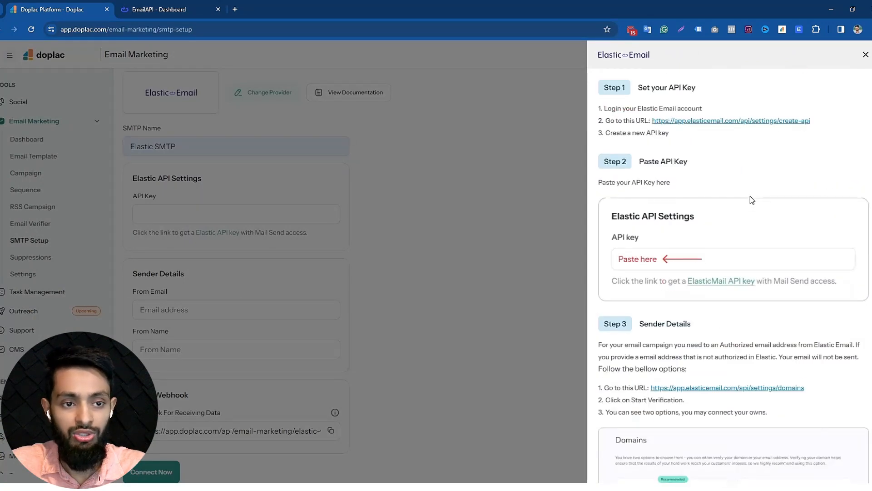
left_click(866, 56)
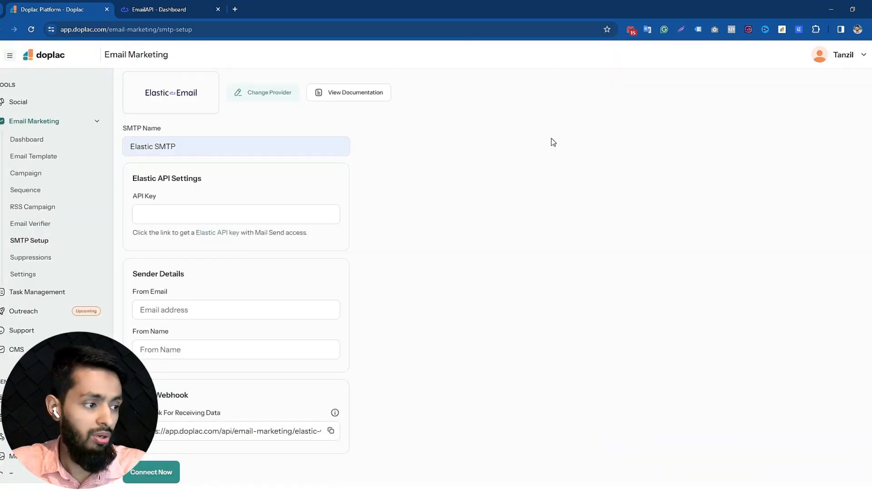
scroll(227, 189, "up", 1)
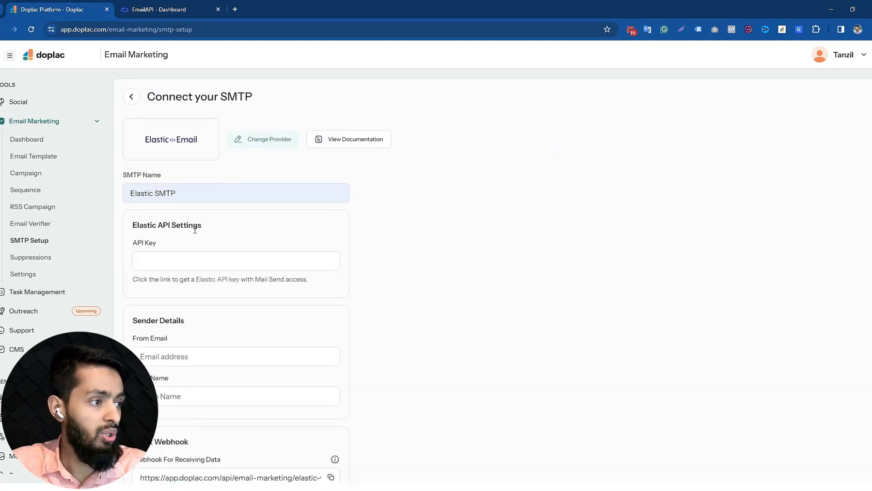
Step: Switch to the Elastic Email dashboard and create an additional API key named Demo with Full access permissions
left_click(181, 14)
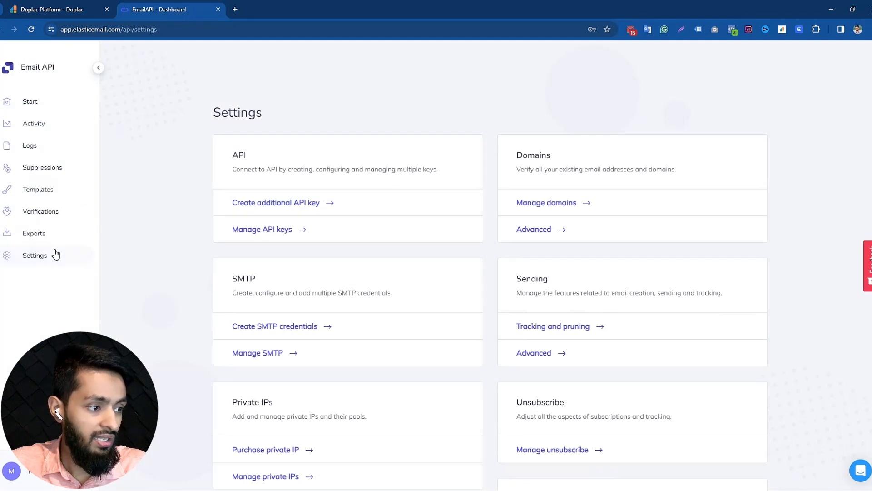
left_click(283, 204)
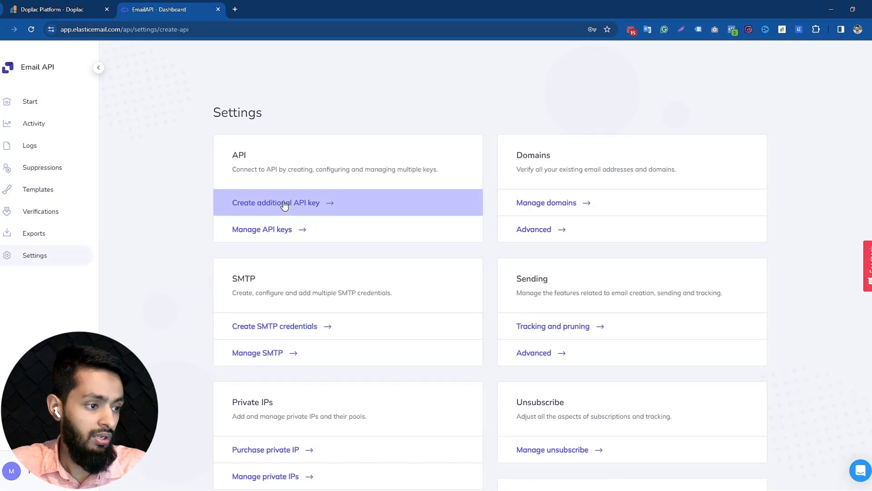
left_click(368, 164)
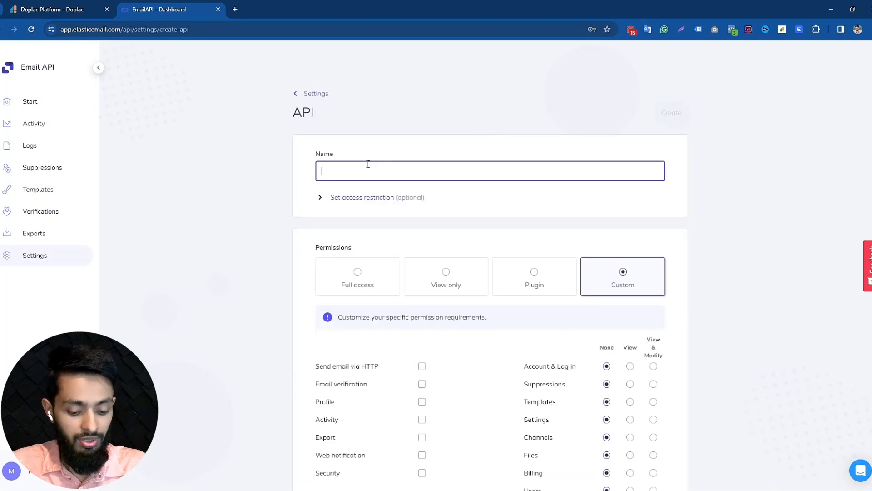
type("De")
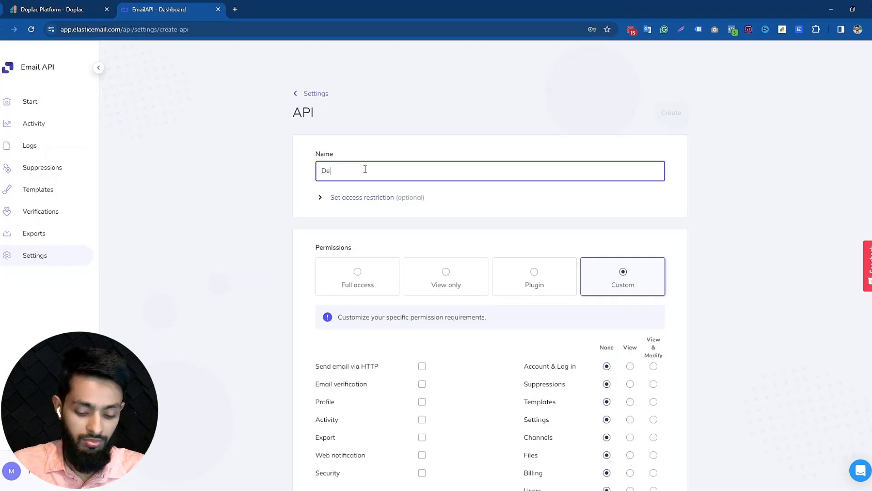
type("nmo")
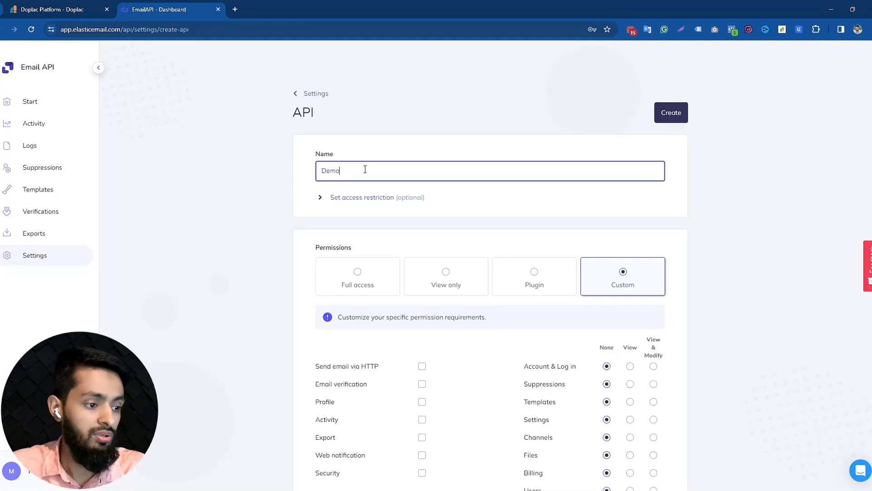
left_click(357, 274)
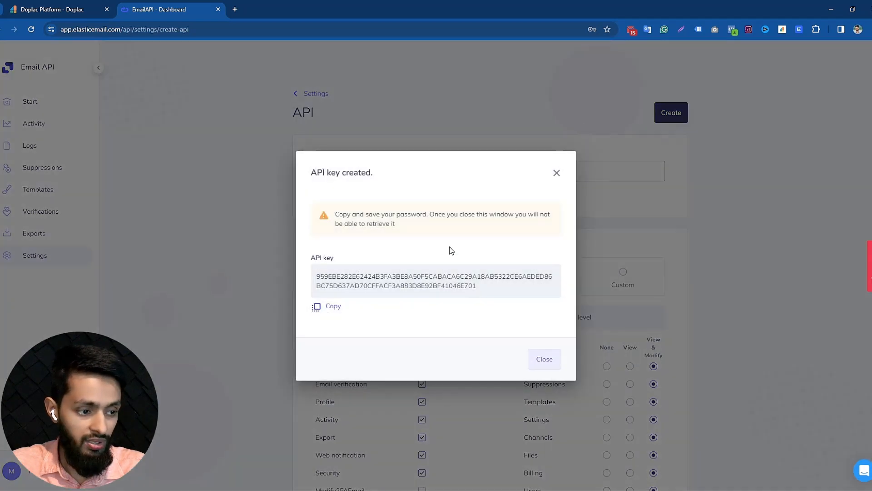
Step: Copy the generated API key and paste it into the API Key field of the Elastic SMTP form in Doplac
double_click(427, 278)
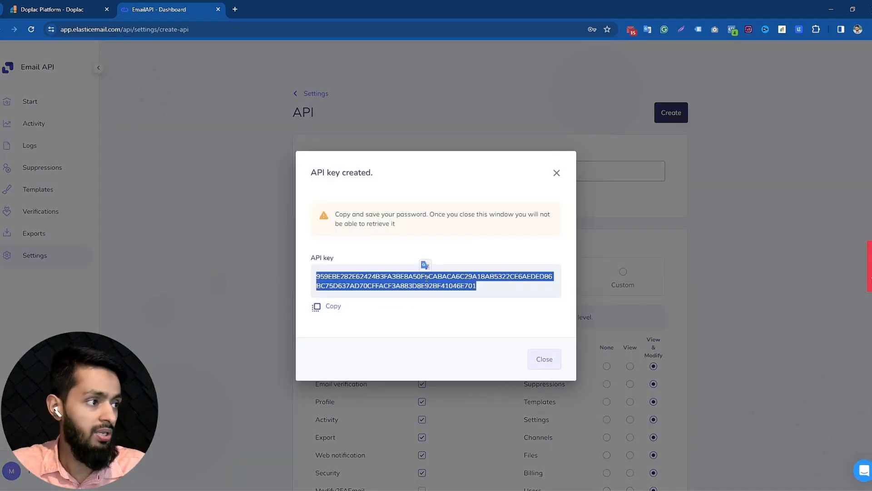
left_click(48, 9)
left_click(218, 262)
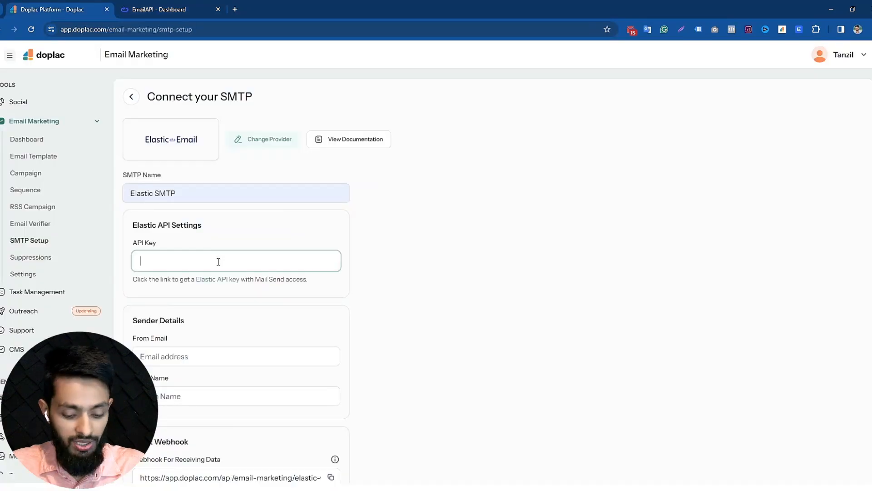
key("ctrl+v")
Step: Check the documentation again for how to authorize the sender email address, and close it
scroll(461, 225, "down", 1)
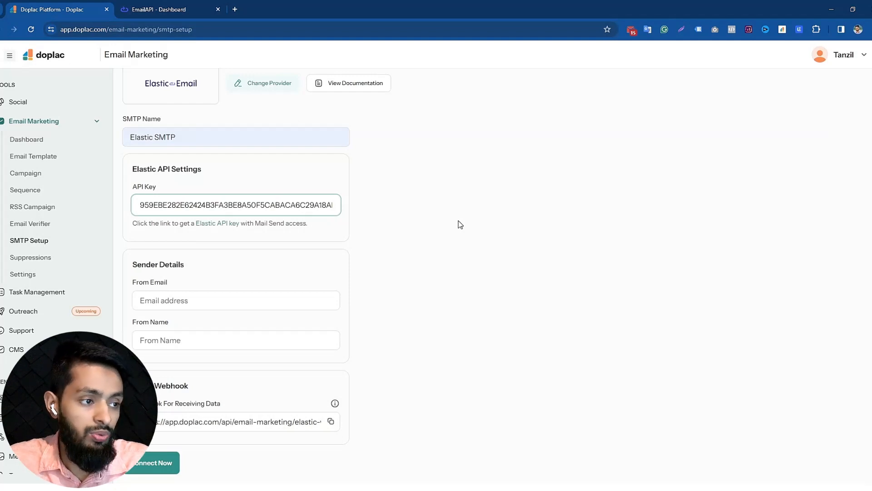
left_click(354, 81)
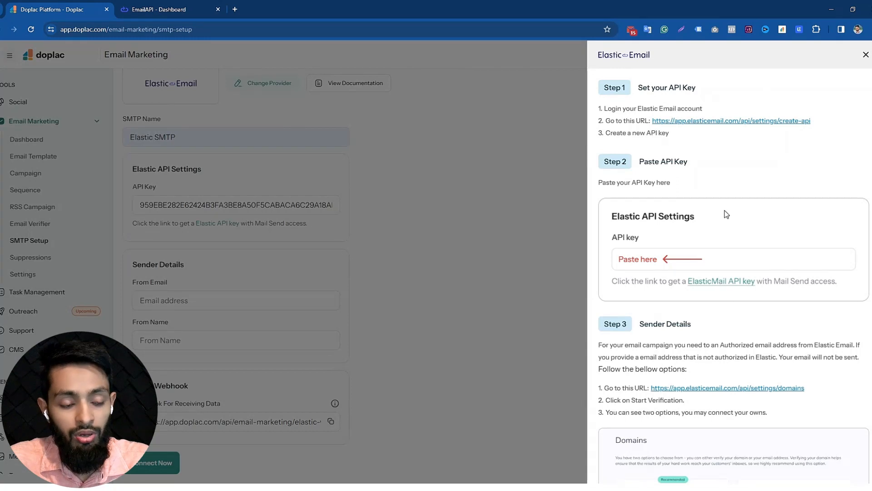
scroll(725, 211, "down", 2)
scroll(724, 210, "up", 2)
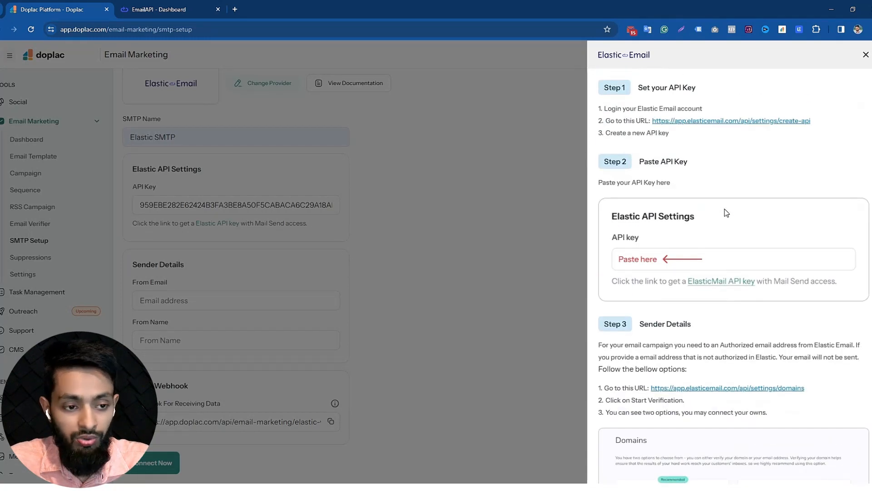
left_click(866, 55)
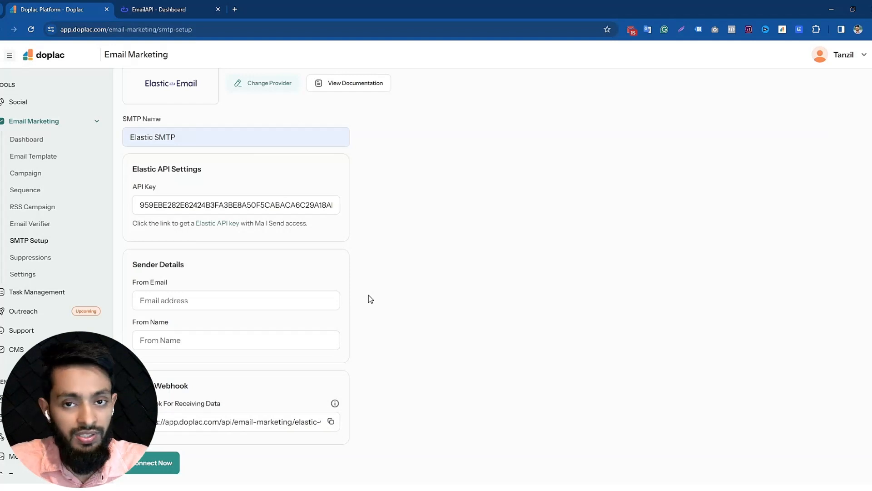
Step: Switch back to Elastic Email and open domain management in the settings
left_click(156, 9)
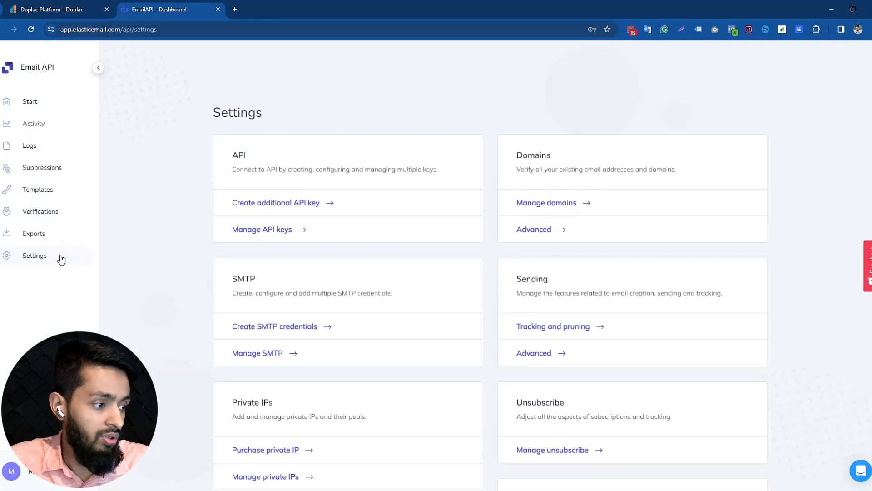
left_click(557, 208)
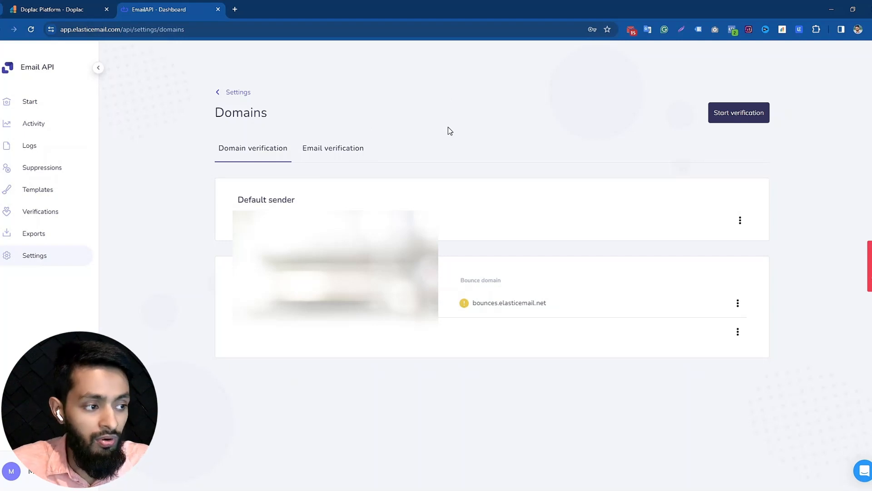
Step: Examine the verification form for a single sender email address without an owned domain, and return to the domain list
left_click(720, 117)
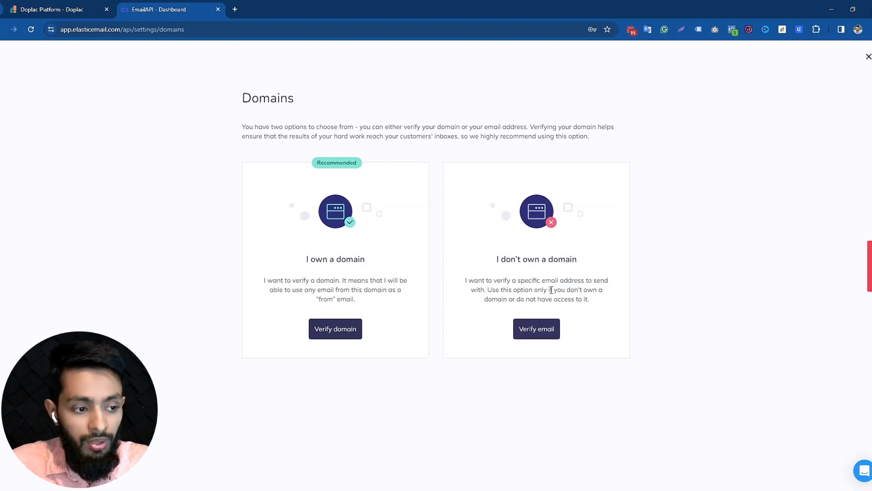
left_click(545, 329)
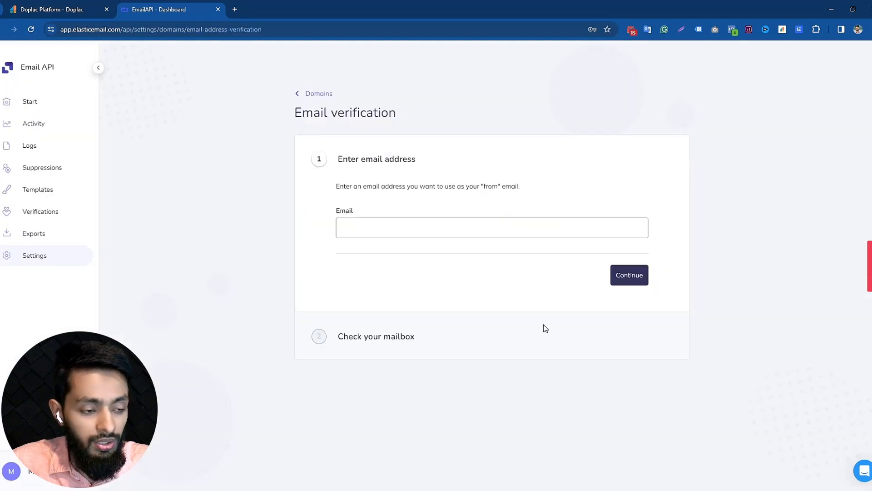
left_click(455, 229)
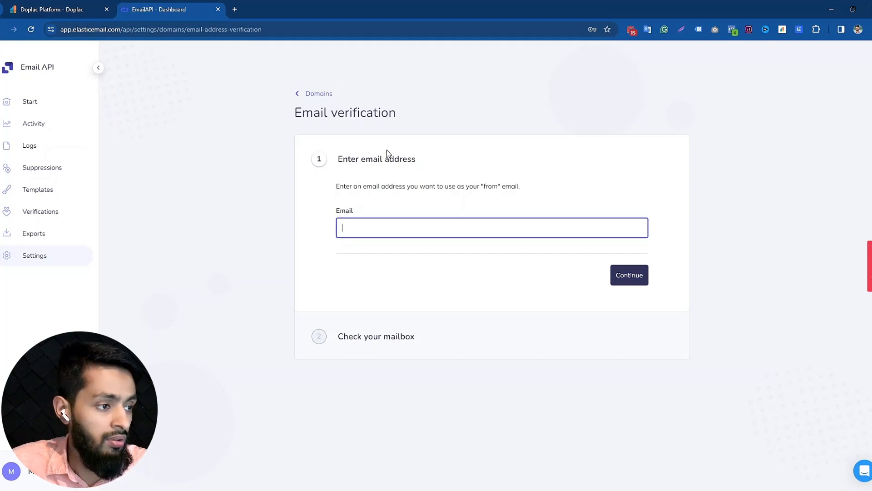
left_click(315, 96)
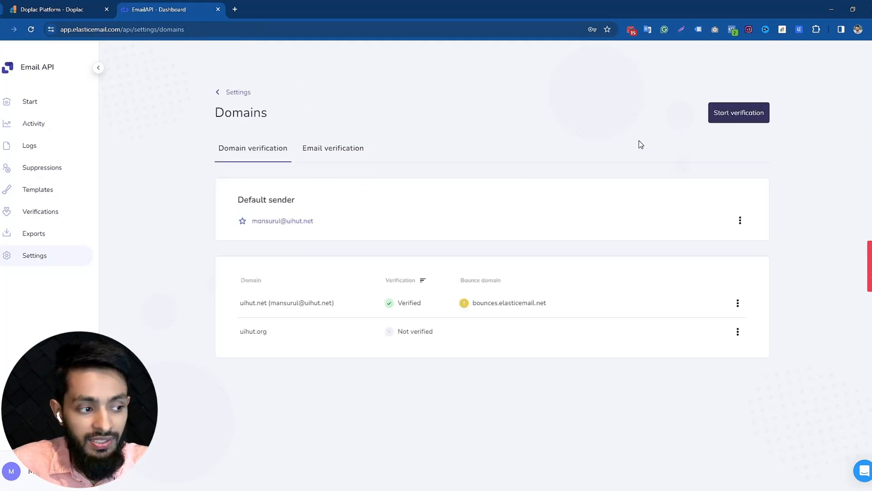
Step: Start verification of the owned domain crm.mom and continue to the stage for adding DNS entries
left_click(736, 117)
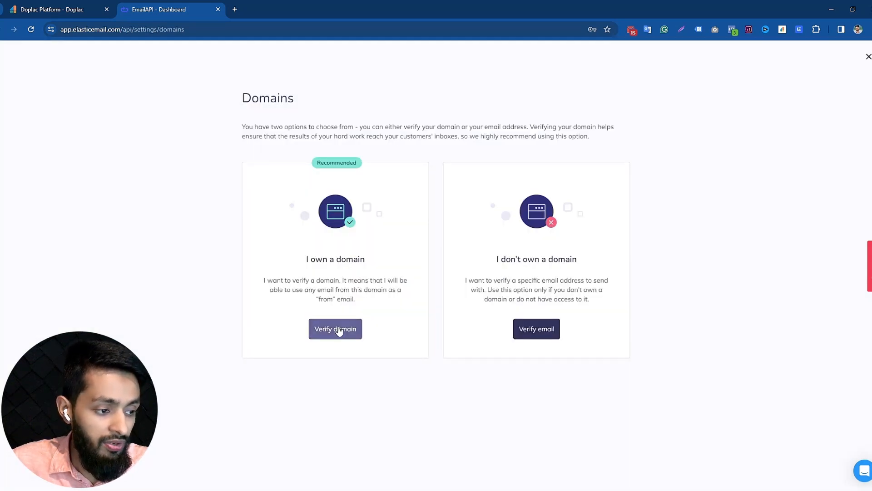
left_click(338, 330)
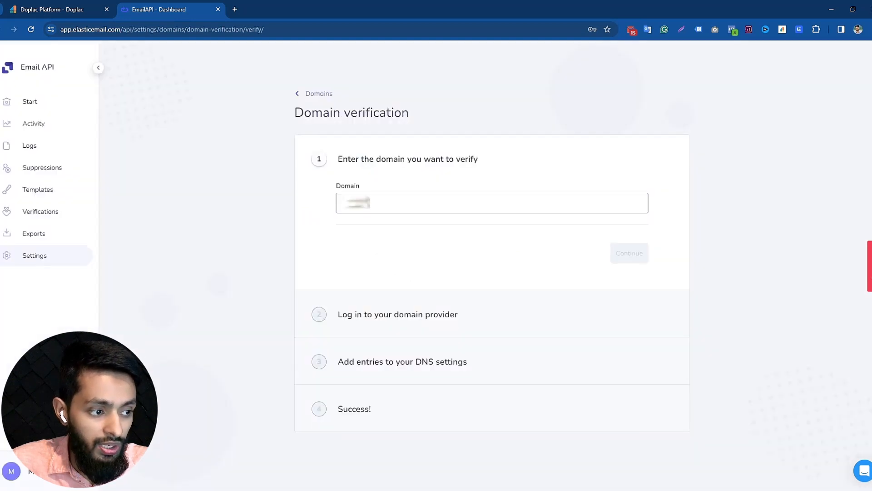
left_click(362, 203)
type("d")
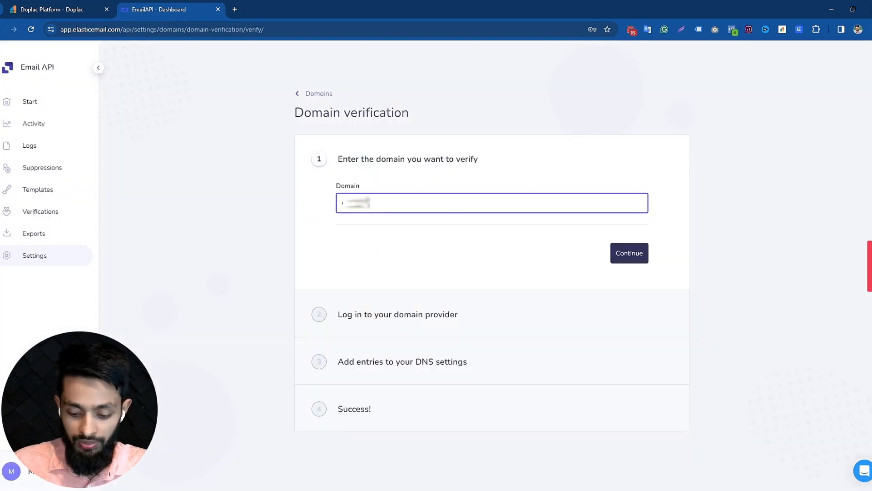
left_click(625, 261)
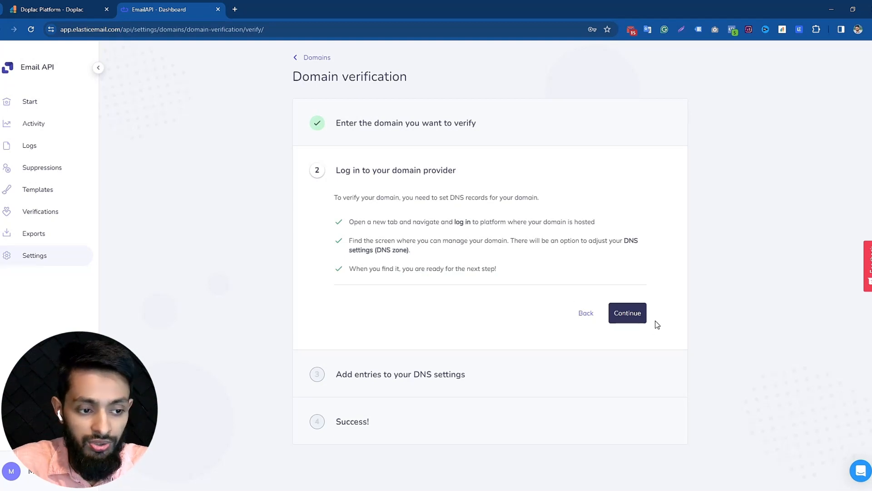
left_click(635, 317)
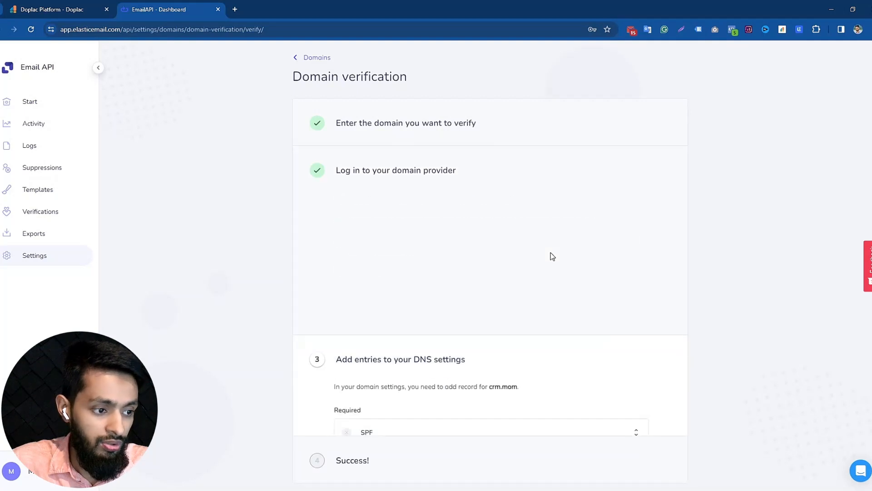
Step: Indicate that no existing SPF record was found and review the instructions for the new TXT record and the recommended DNS entries
scroll(409, 364, "down", 1)
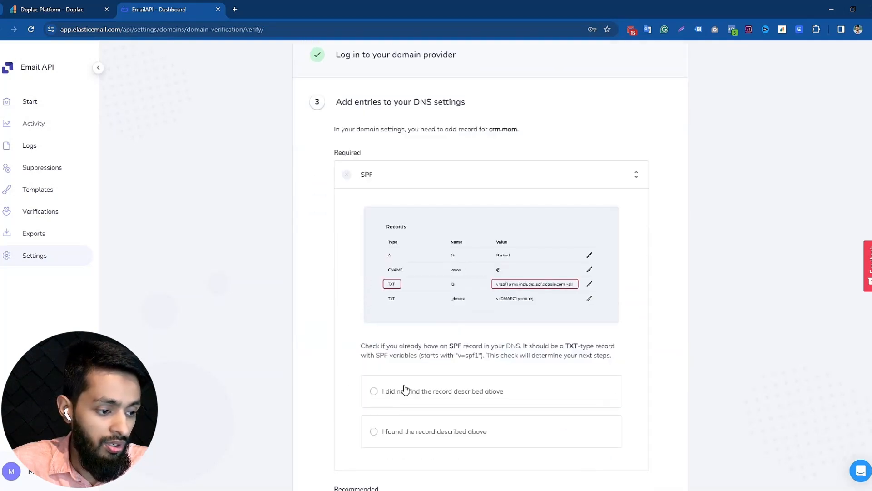
left_click(375, 391)
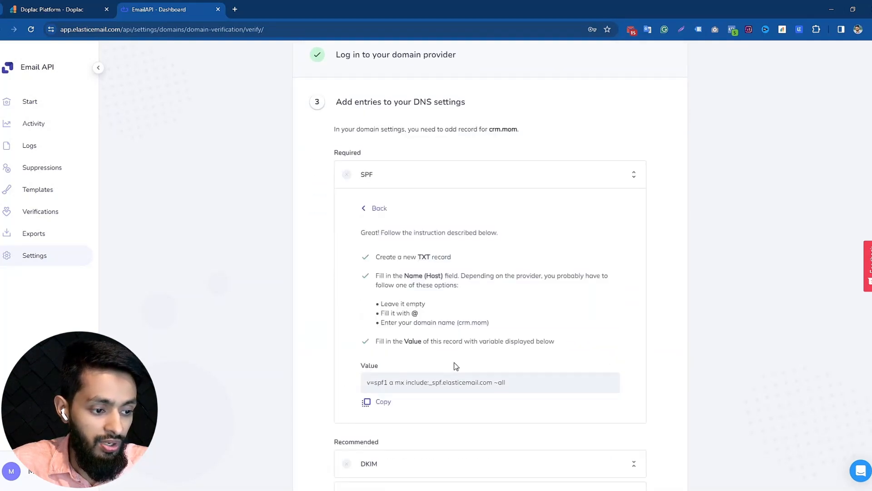
scroll(456, 366, "down", 1)
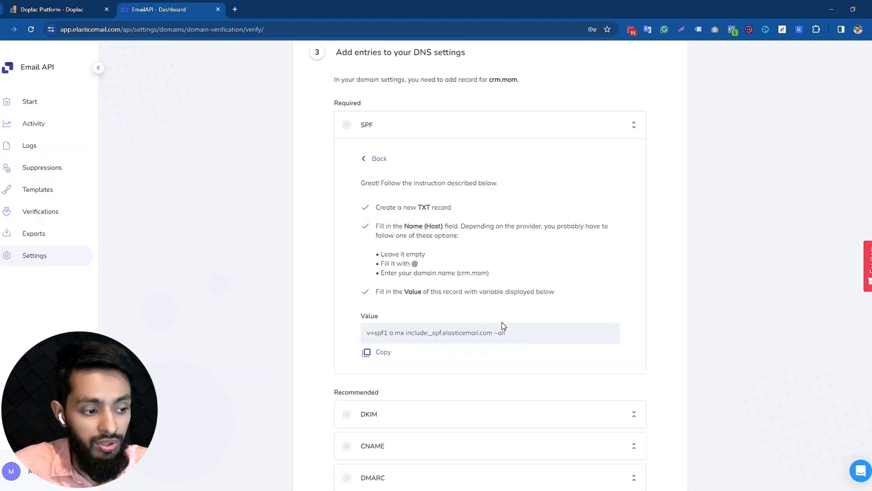
scroll(503, 383, "down", 2)
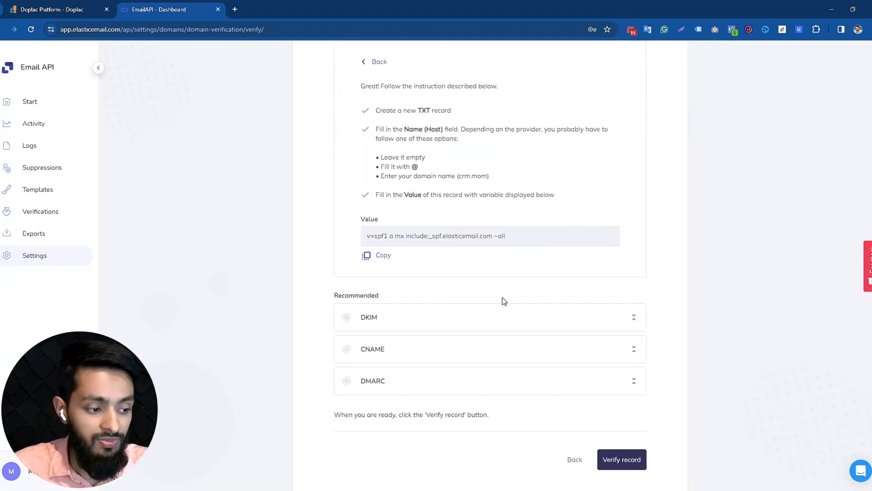
scroll(505, 300, "up", 5)
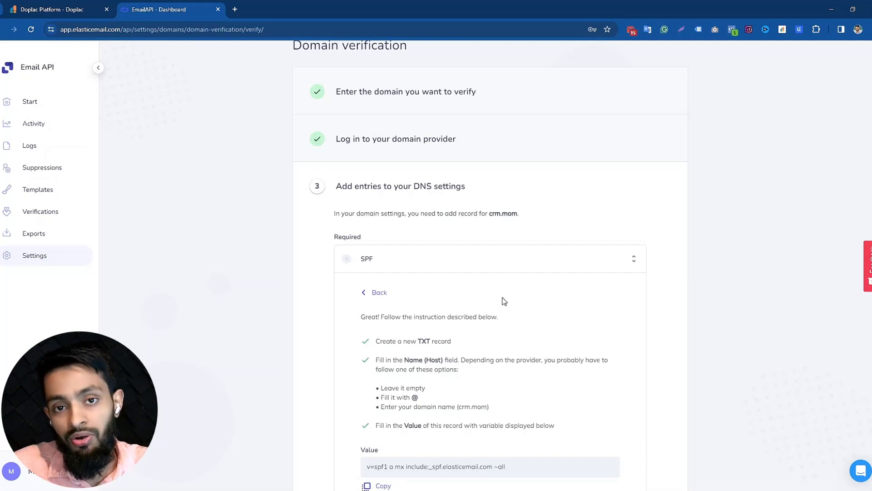
scroll(504, 301, "down", 3)
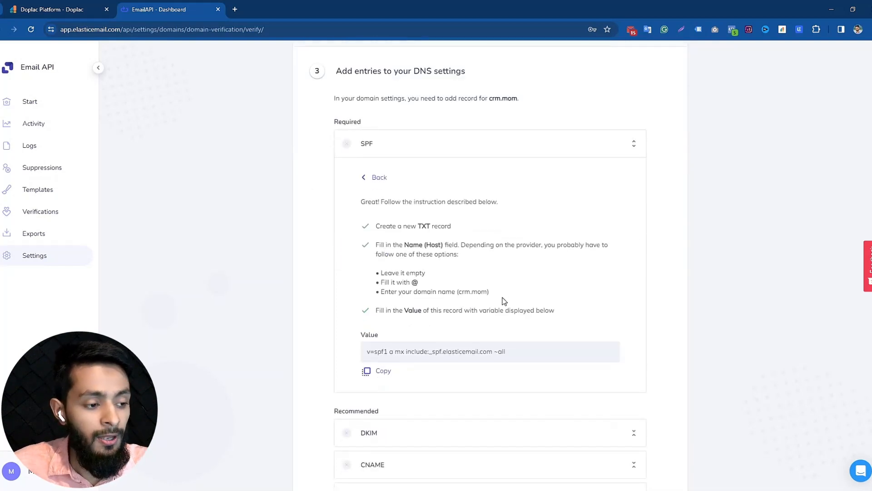
scroll(502, 299, "down", 3)
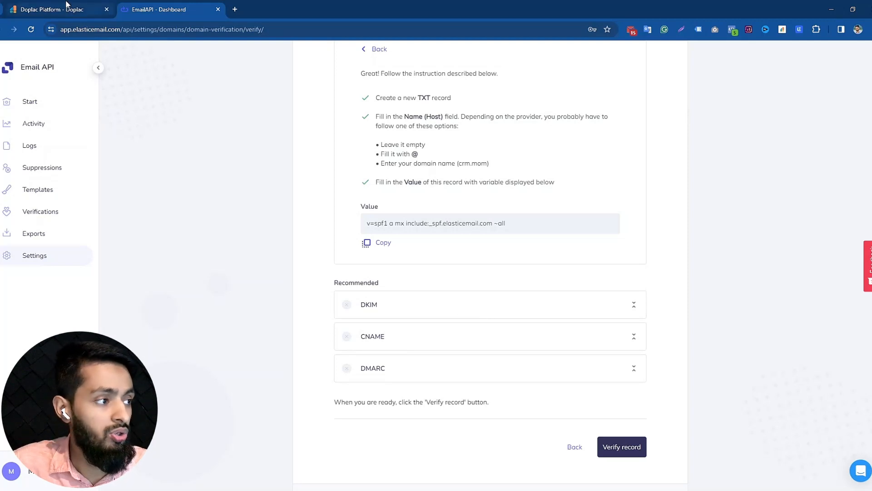
Step: Switch to Doplac and fill in the sender details with the From Email address and the From Name
left_click(66, 8)
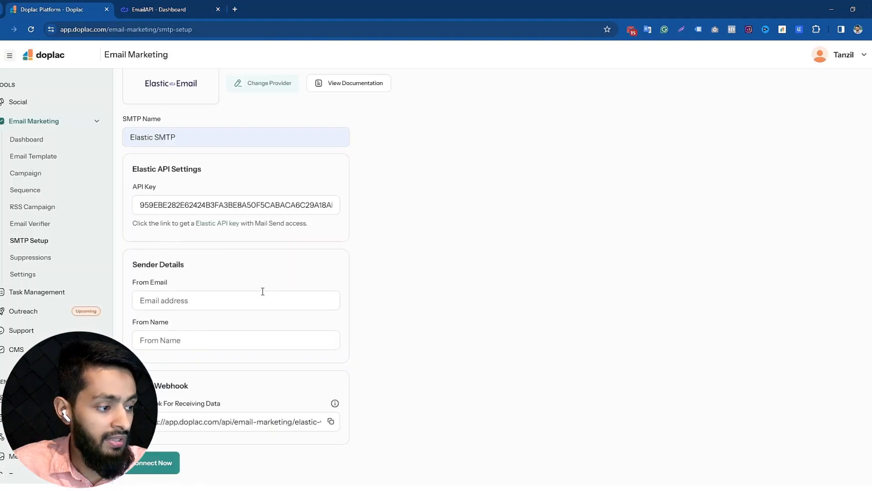
left_click(258, 296)
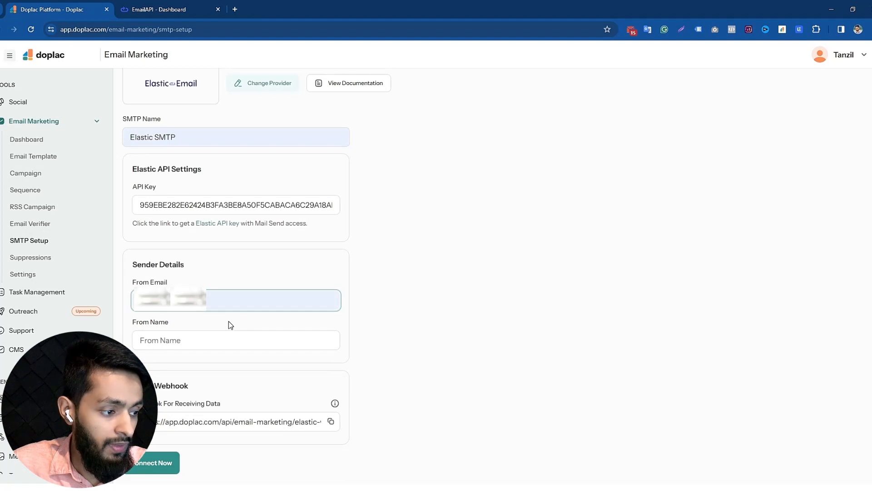
left_click(227, 338)
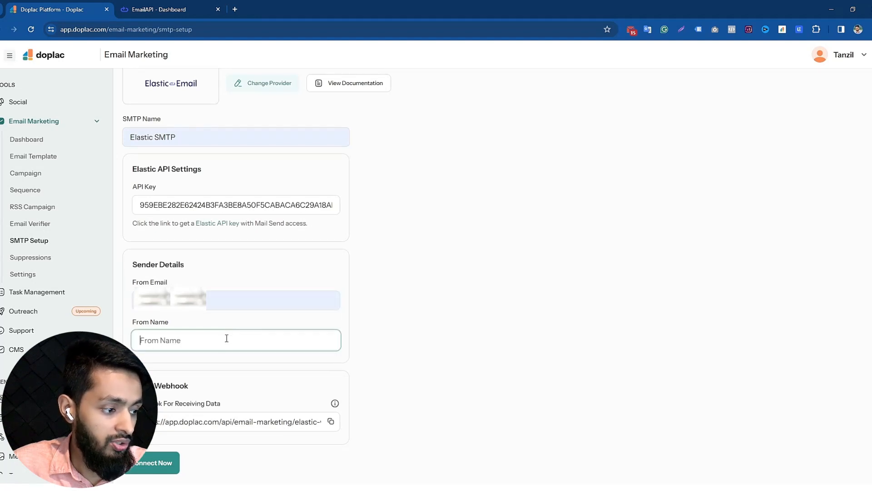
left_click(216, 361)
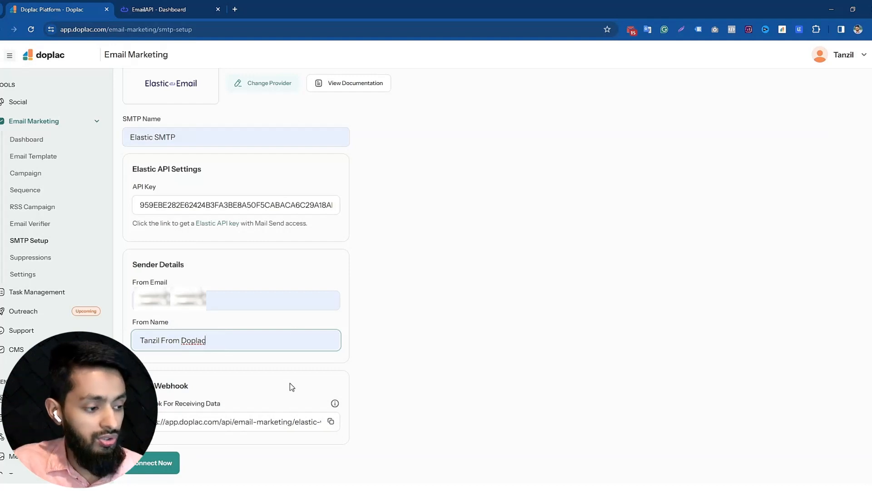
Step: Copy Doplac's webhook URL for receiving data, and start creating a new webhook in Elastic Email's settings
left_click(331, 423)
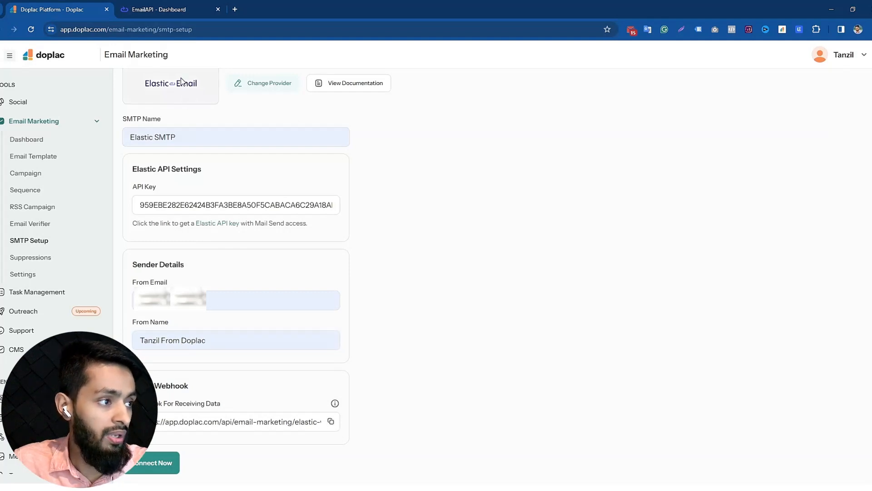
left_click(173, 14)
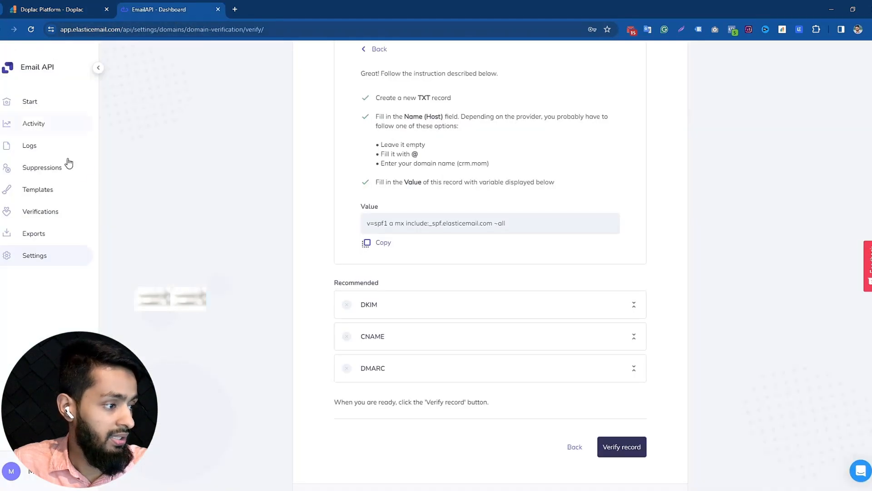
left_click(43, 258)
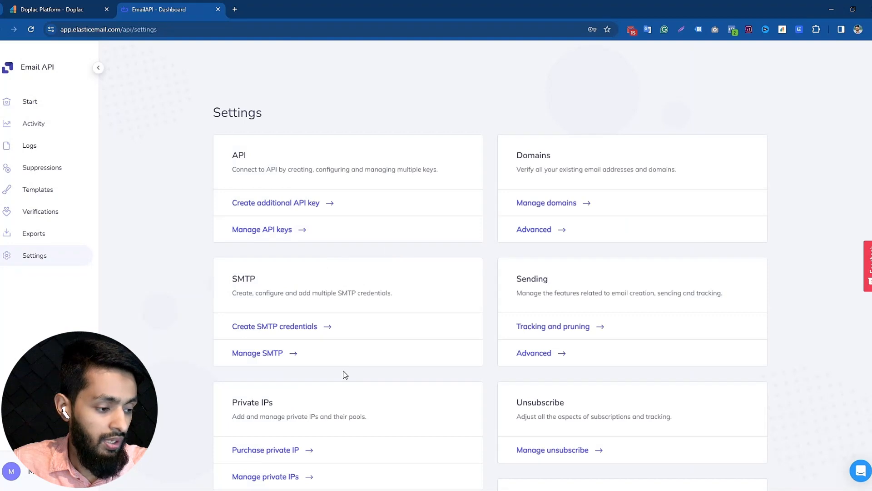
scroll(343, 374, "down", 4)
left_click(277, 391)
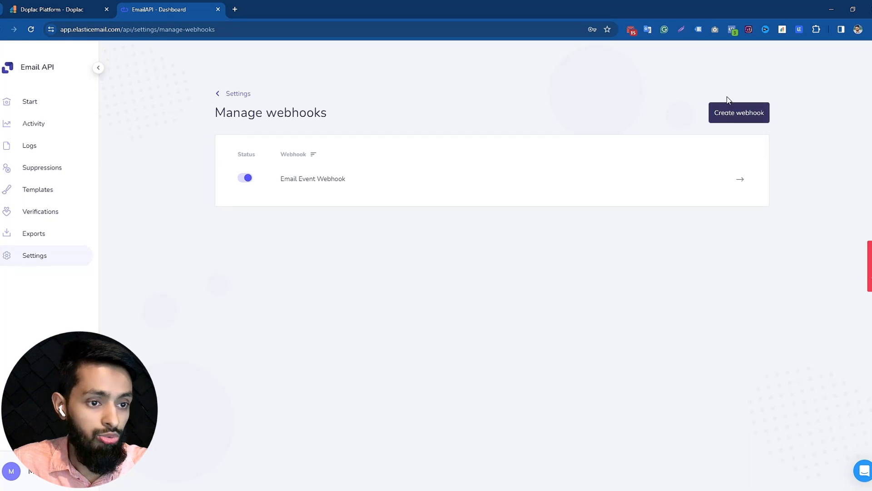
left_click(741, 112)
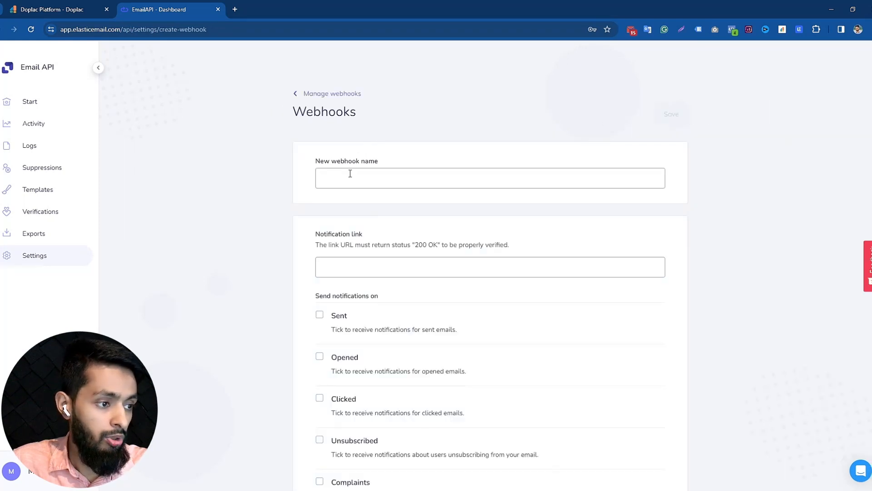
left_click(350, 173)
type("Web")
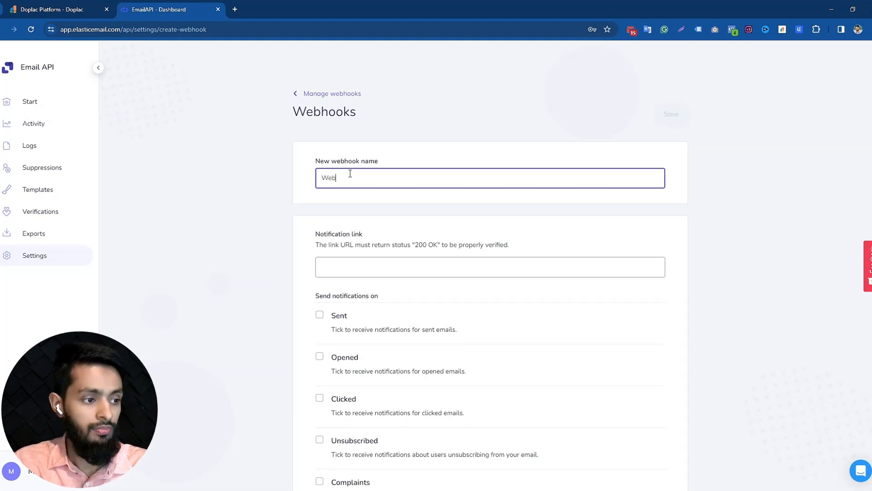
type("hook for doplac")
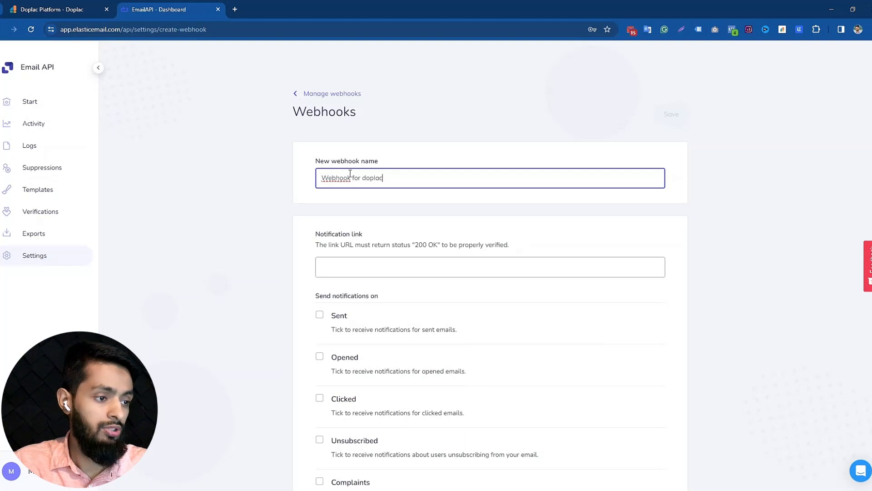
left_click(384, 269)
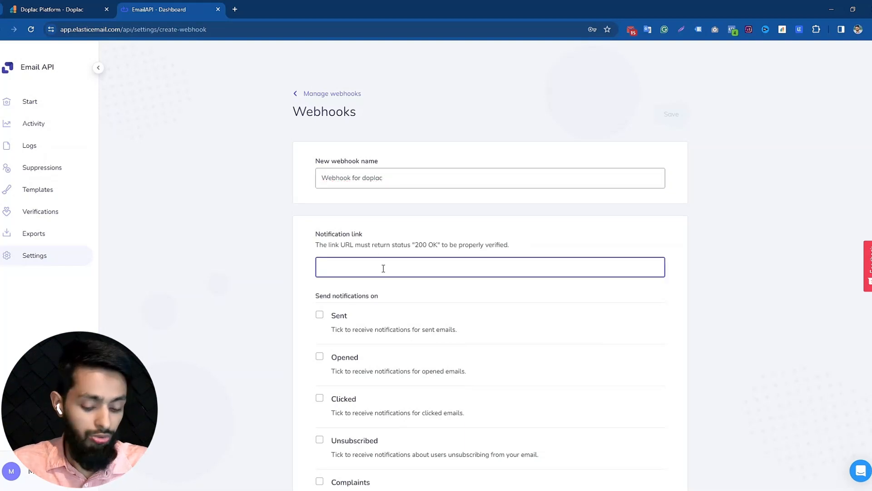
key("ctrl+v")
Step: Enable webhook notifications for Sent, Opened, Clicked, Unsubscribed, Complaints and Bounce/Error, plus Notify once per email, and review the form
scroll(365, 304, "down", 2)
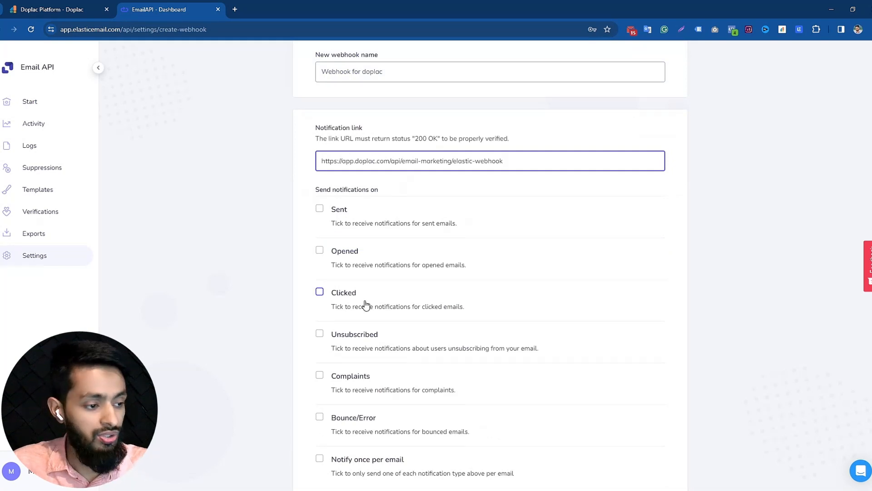
left_click(319, 209)
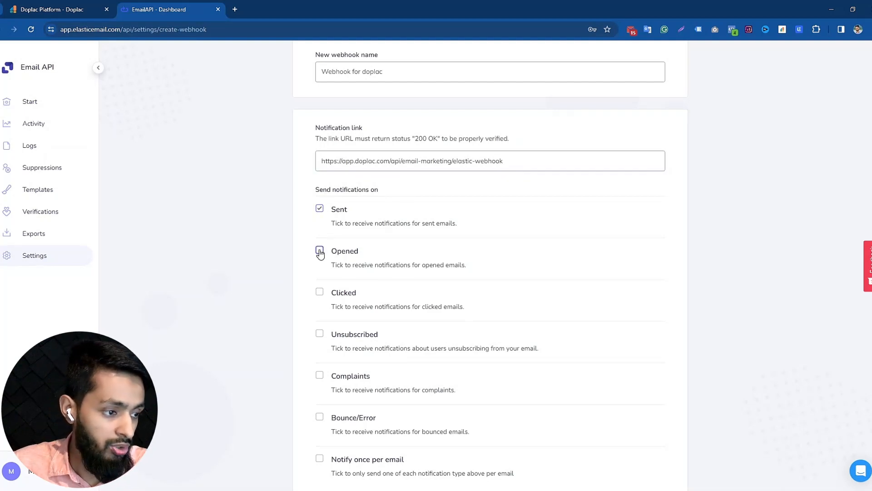
left_click(320, 251)
left_click(320, 292)
left_click(320, 335)
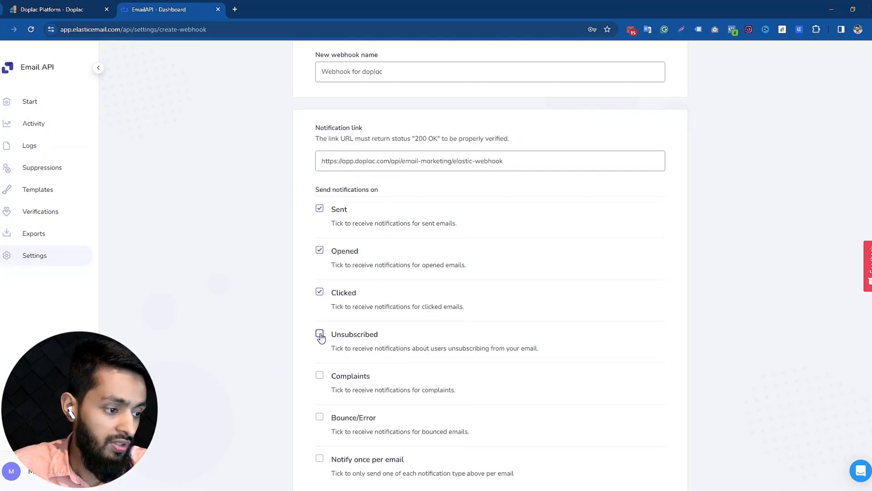
left_click(320, 375)
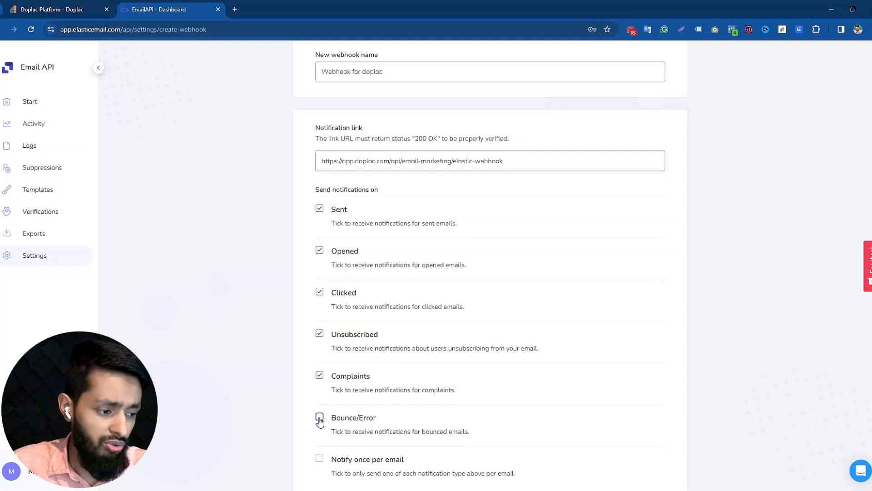
left_click(320, 417)
left_click(320, 459)
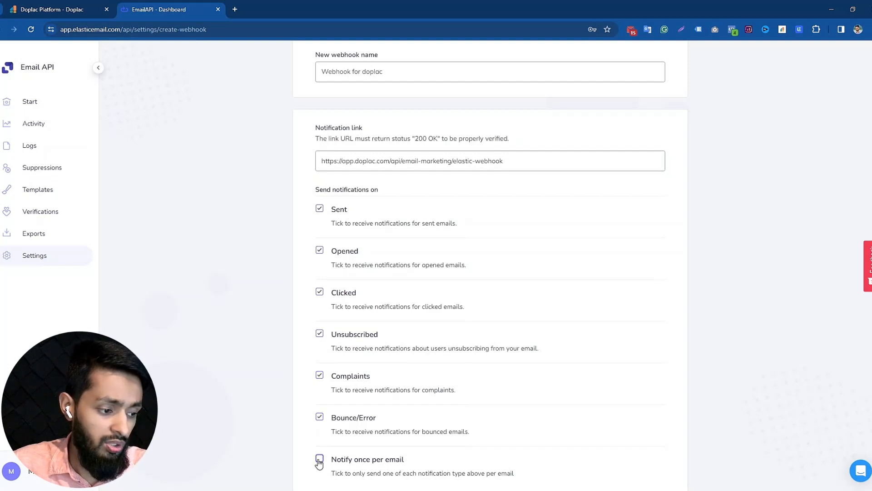
scroll(495, 312, "up", 1)
scroll(495, 314, "up", 2)
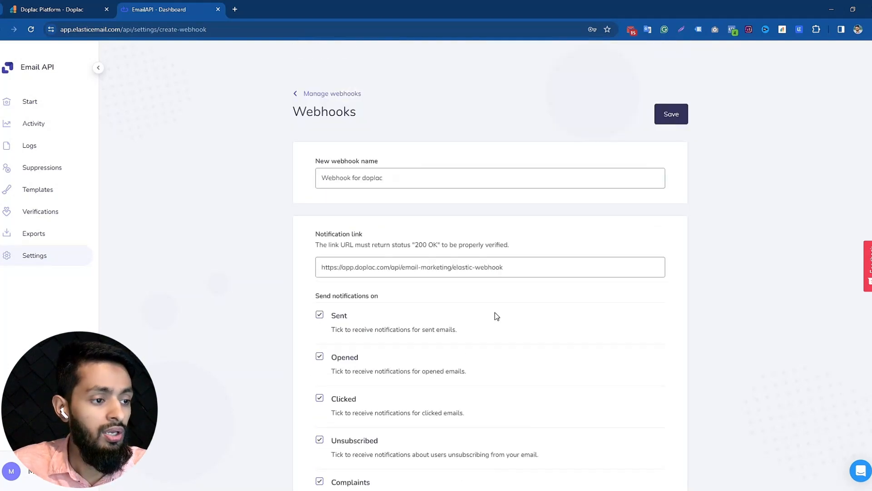
scroll(496, 315, "down", 4)
scroll(495, 312, "up", 4)
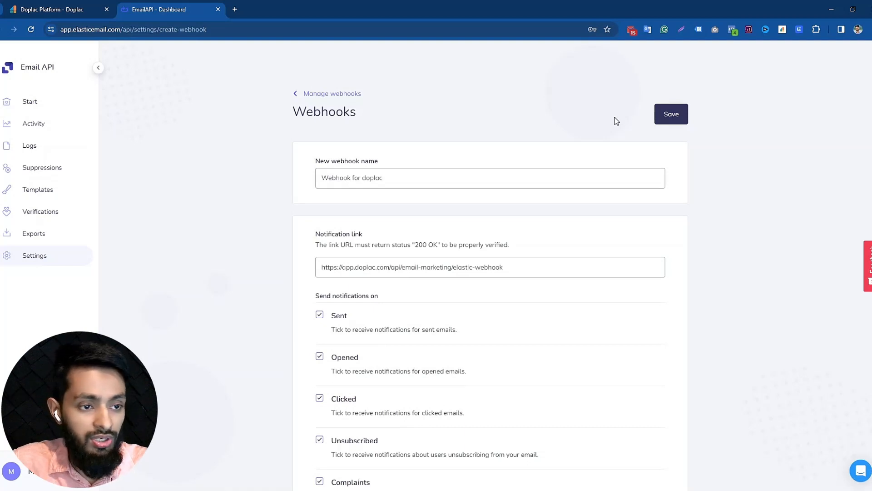
Step: Switch back to Doplac and connect Elastic Email as an SMTP provider with the entered settings
left_click(81, 11)
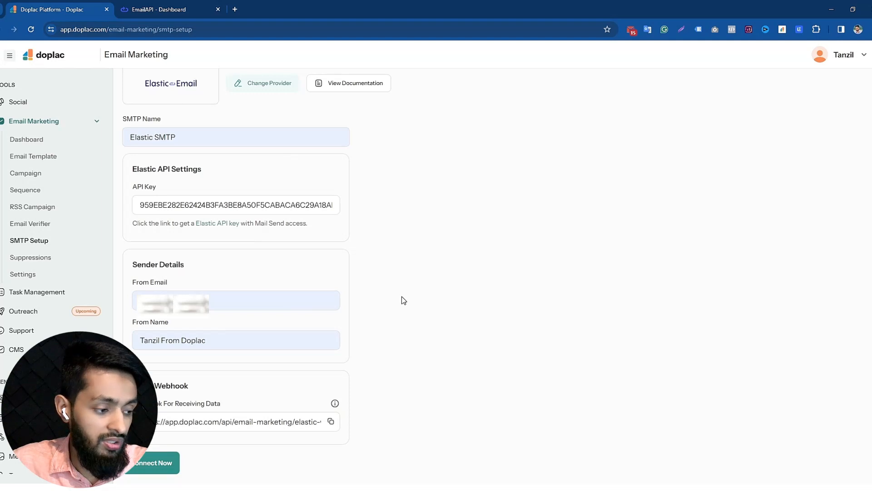
left_click(169, 464)
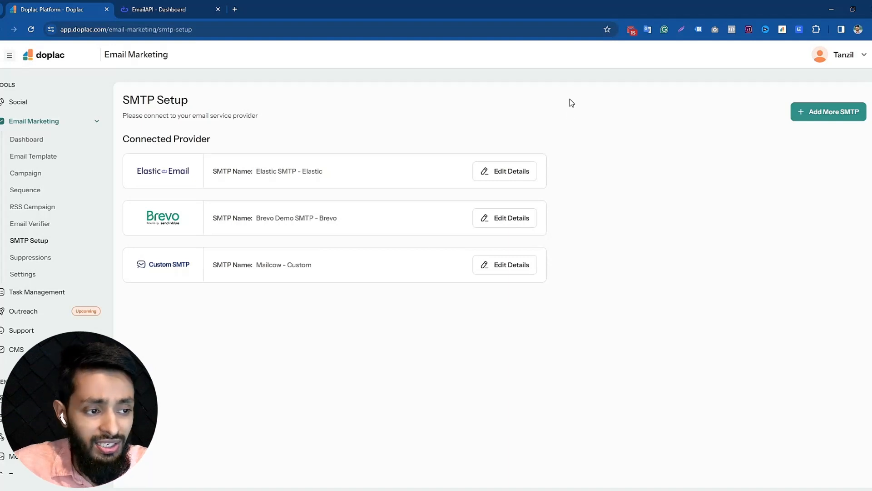
Step: Open the connected Elastic SMTP provider's details, review and update them, and close the editor
left_click(492, 175)
scroll(458, 284, "down", 2)
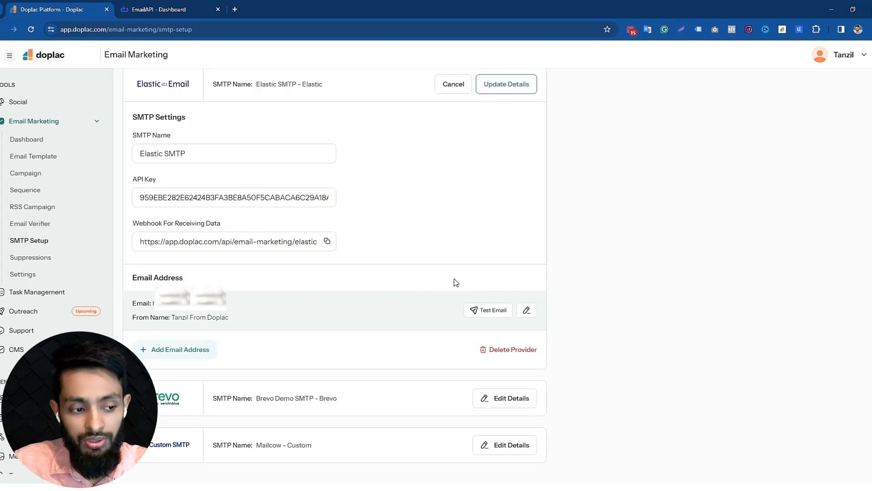
scroll(488, 271, "up", 2)
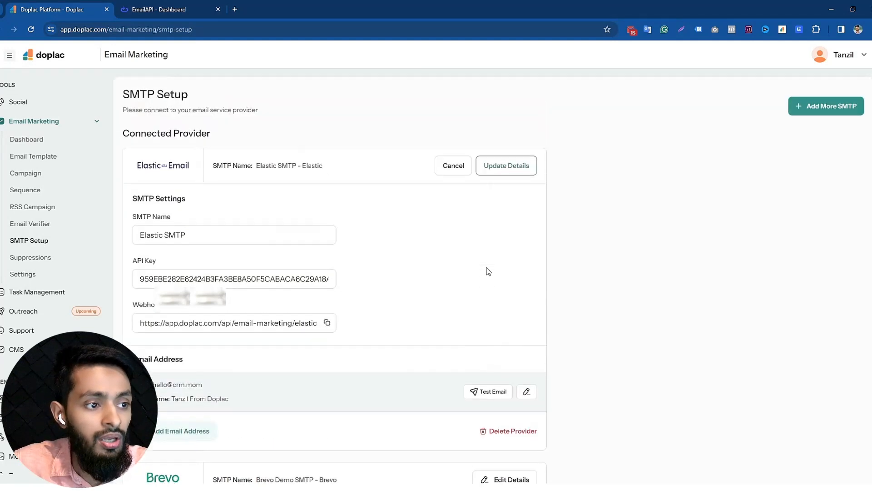
left_click(515, 177)
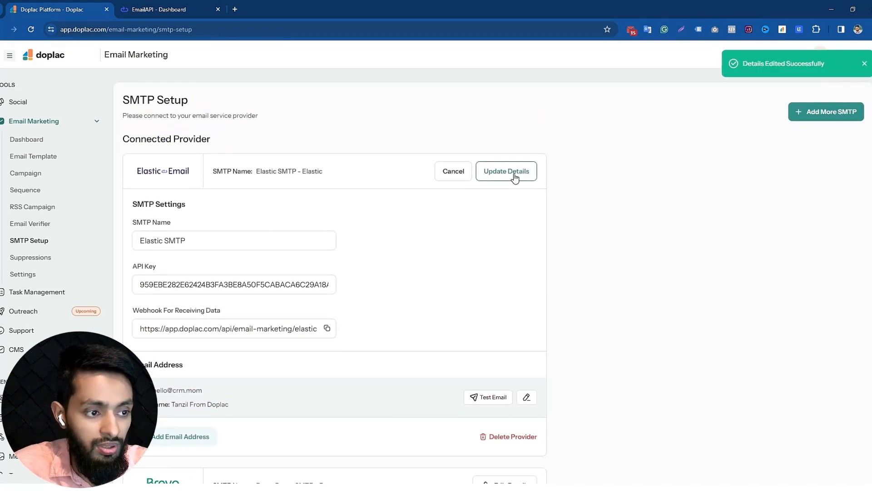
left_click(448, 173)
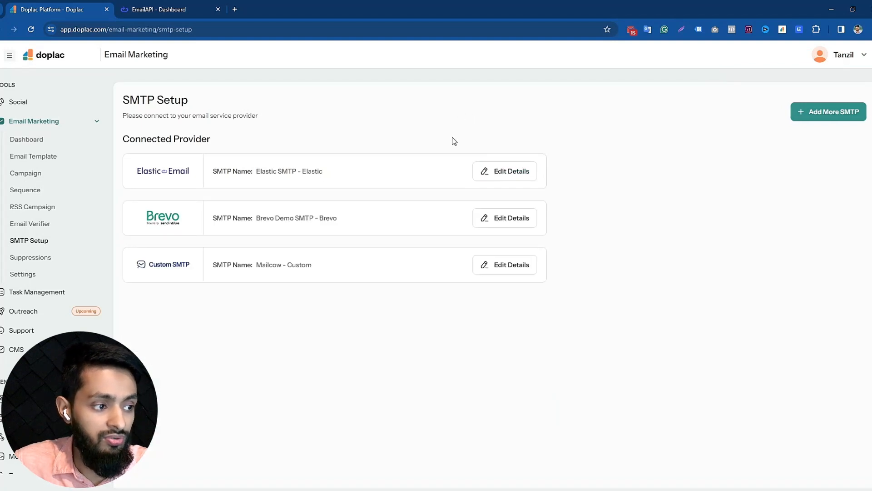